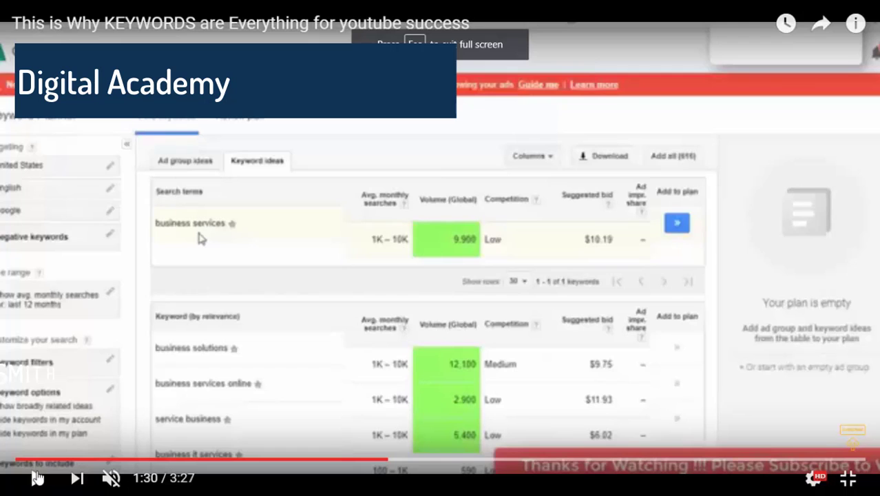
click(36, 480)
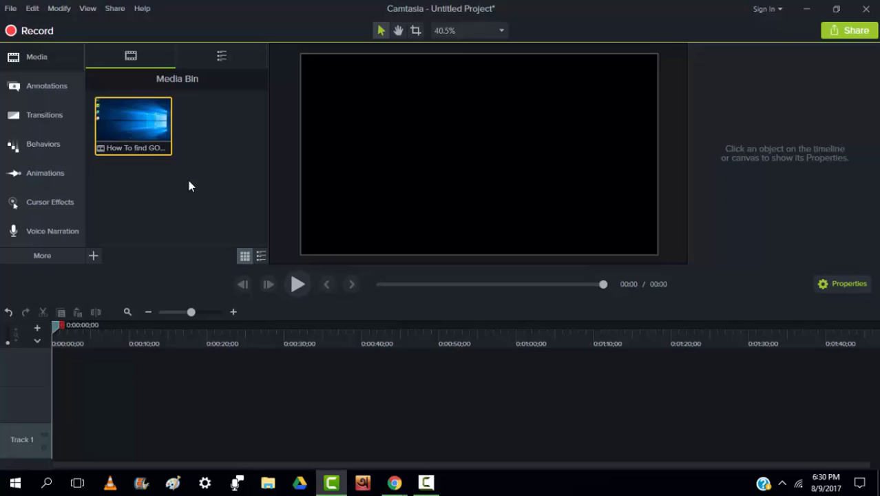
Add the Google Keyword Planner recording from the media bin to the timeline and place the playhead at about 12 seconds
right_click(146, 122)
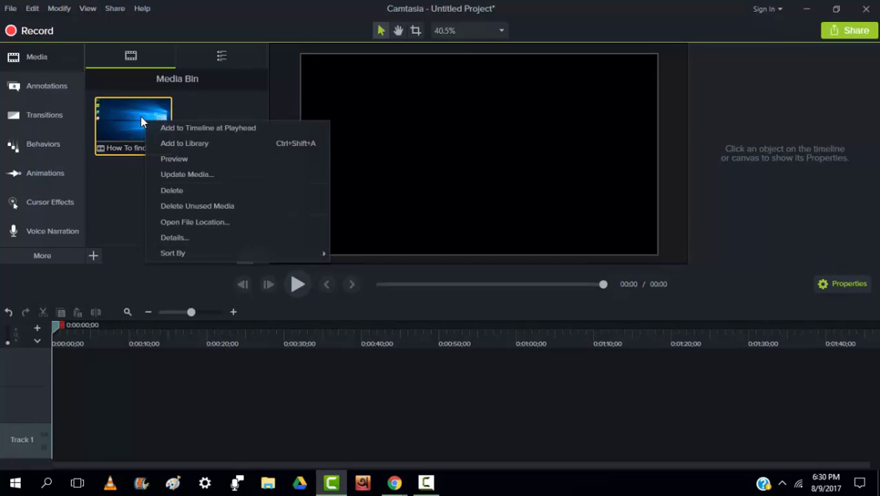
click(160, 129)
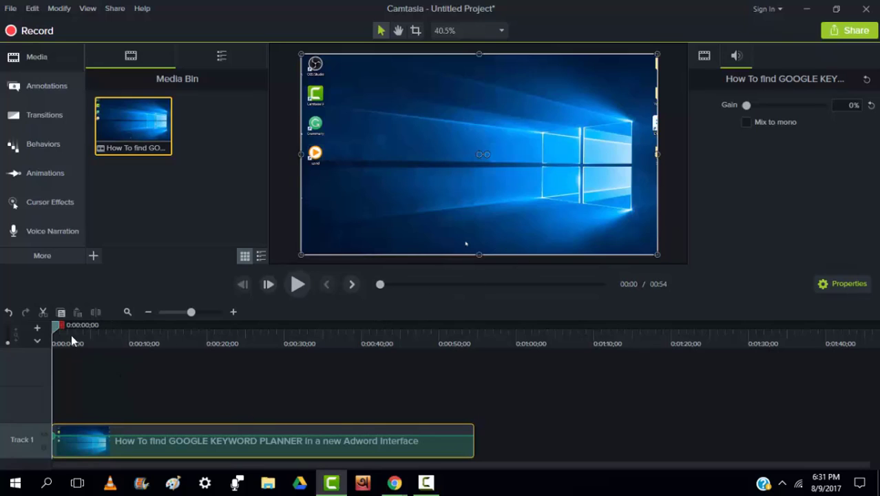
drag(55, 326, 165, 434)
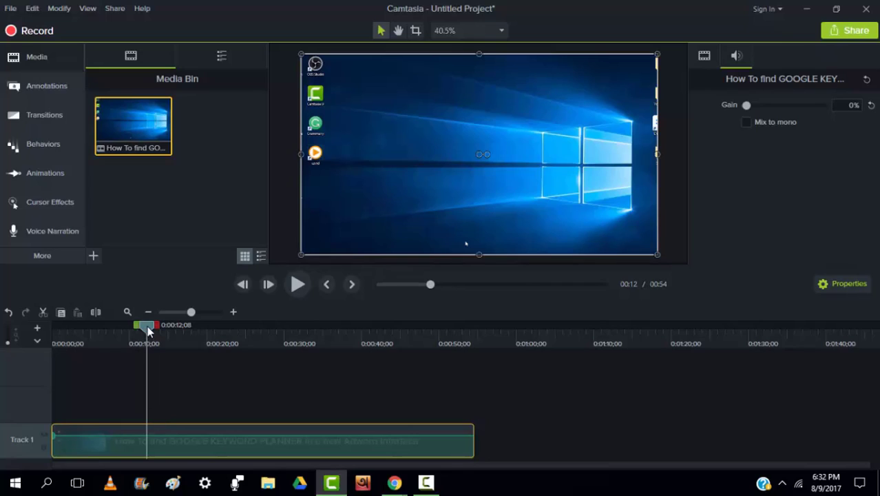
Look through the annotation categories, from arrows and lines to sketch motion and keystroke callouts
click(47, 91)
click(132, 59)
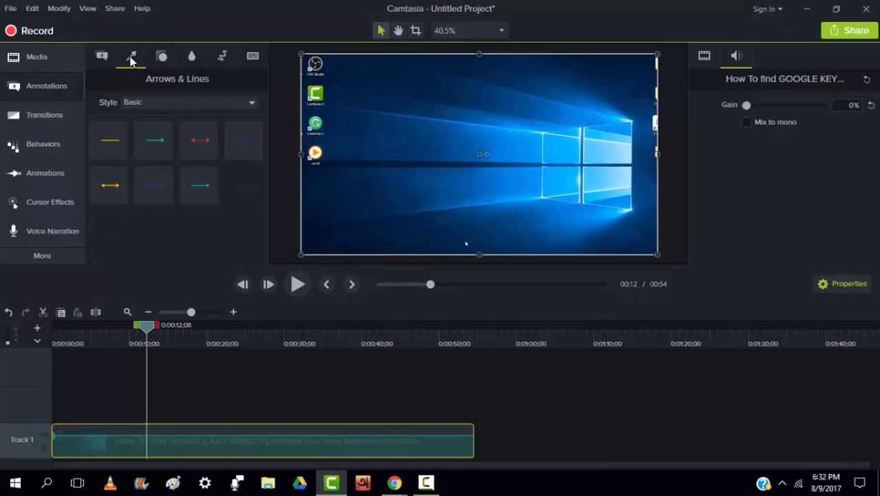
click(164, 61)
click(191, 58)
click(222, 57)
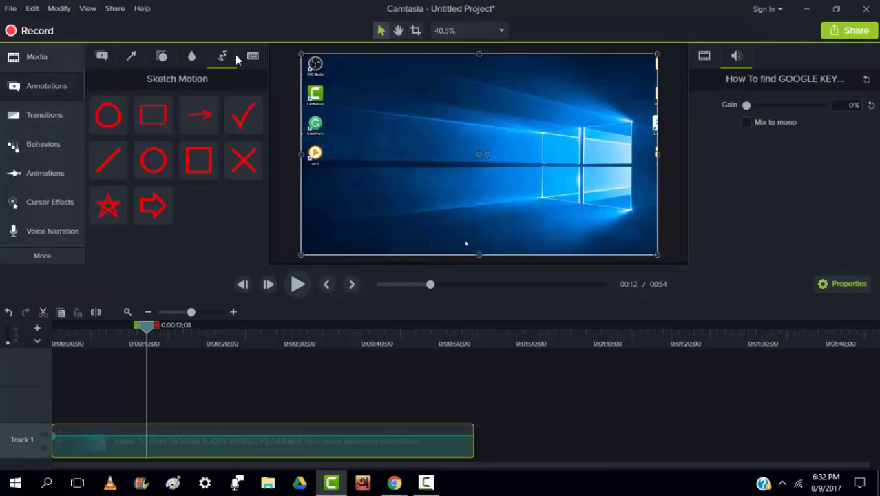
click(252, 61)
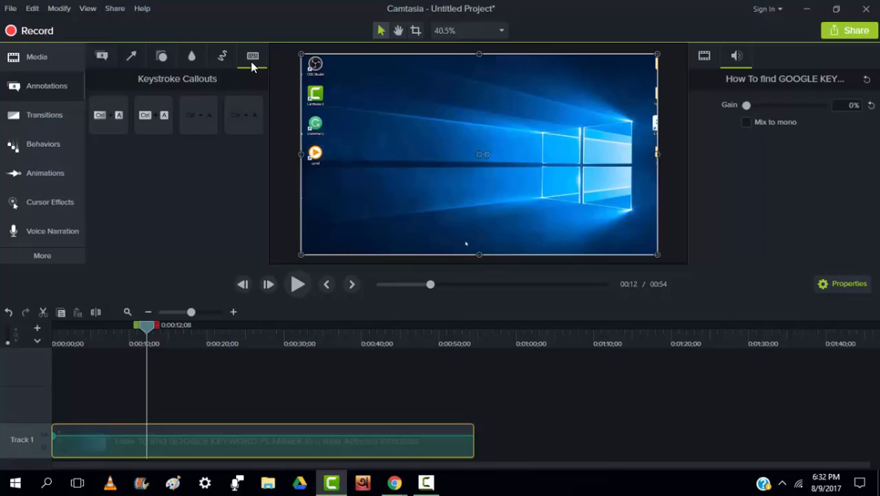
Add the white rectangle callout at the playhead with the text "Thanks for watching !!! Please subscribe to support || Be Happy || Cheers"
click(103, 59)
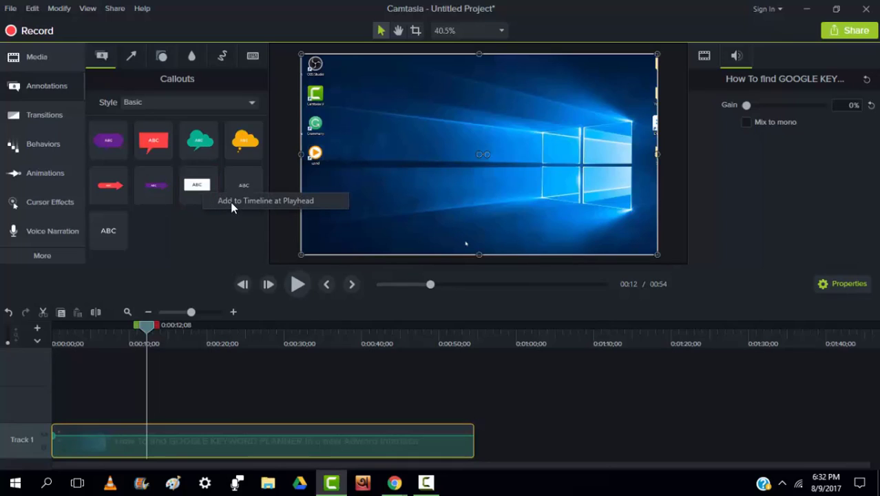
drag(232, 202, 275, 406)
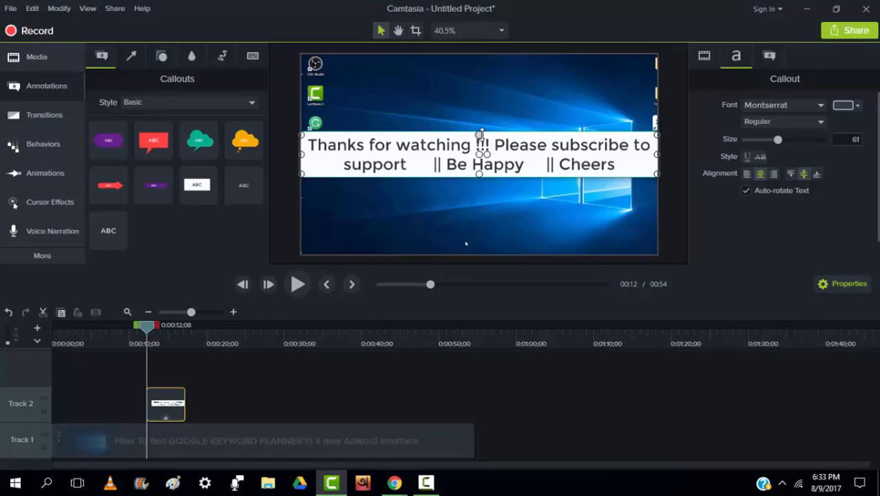
Reshape the callout into a thin one-line banner with text size 41 and place it along the canvas's lower edge
drag(480, 133, 479, 169)
drag(531, 160, 630, 218)
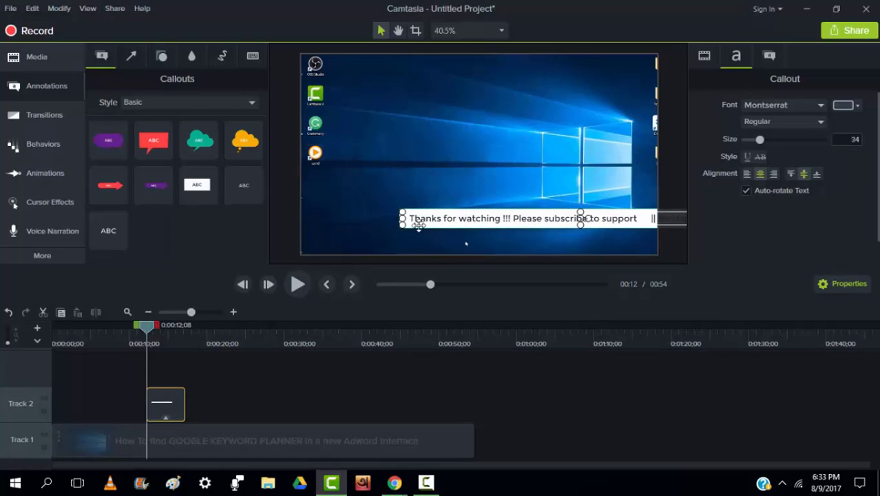
drag(397, 219, 340, 222)
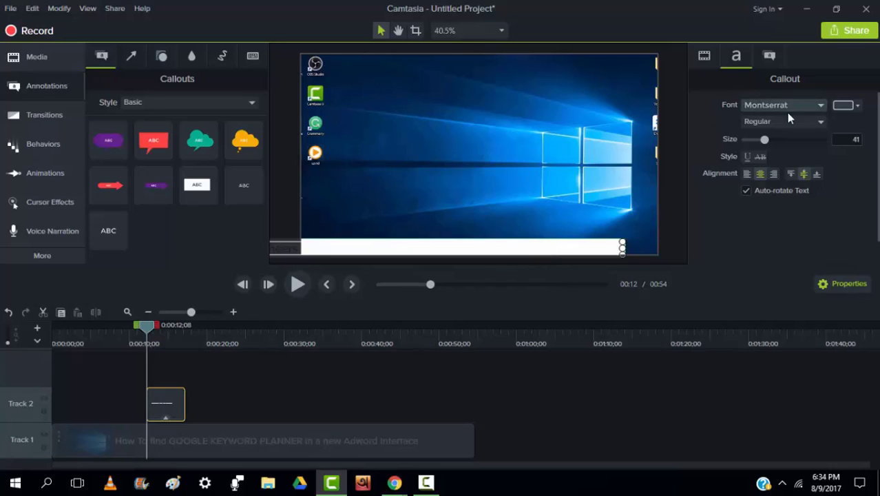
Give the callout banner a solid black fill and white text
click(768, 57)
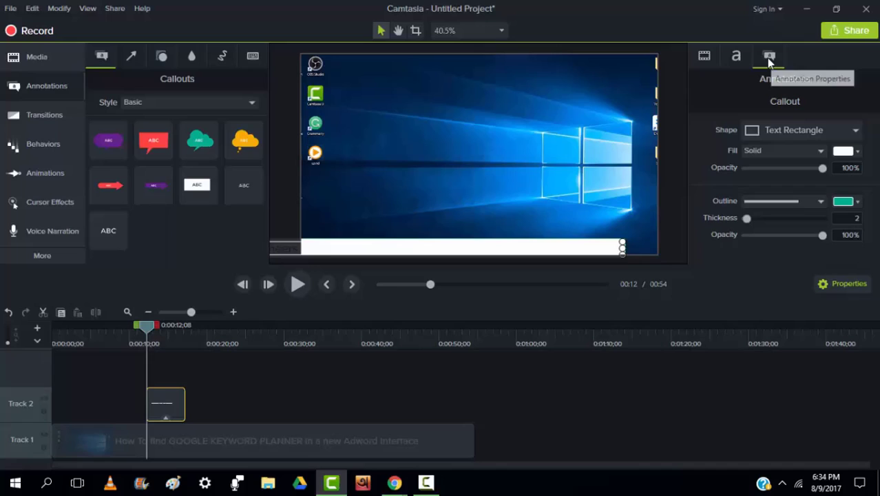
click(855, 152)
click(753, 189)
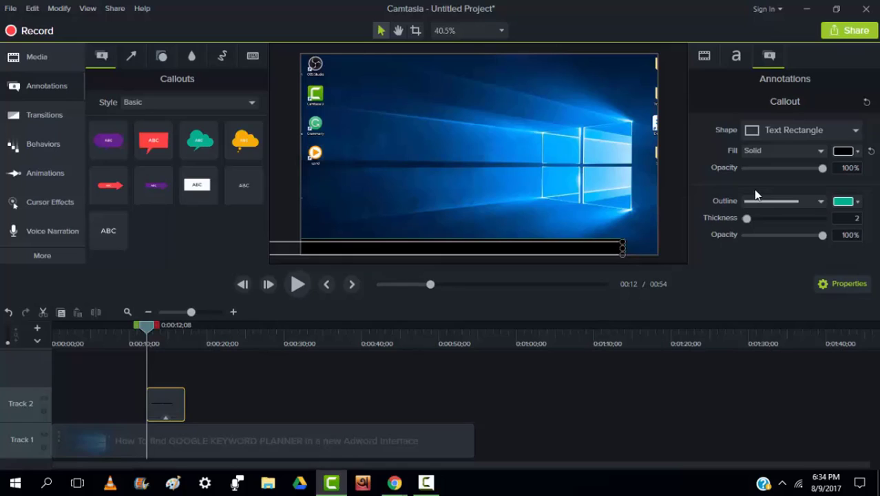
click(734, 56)
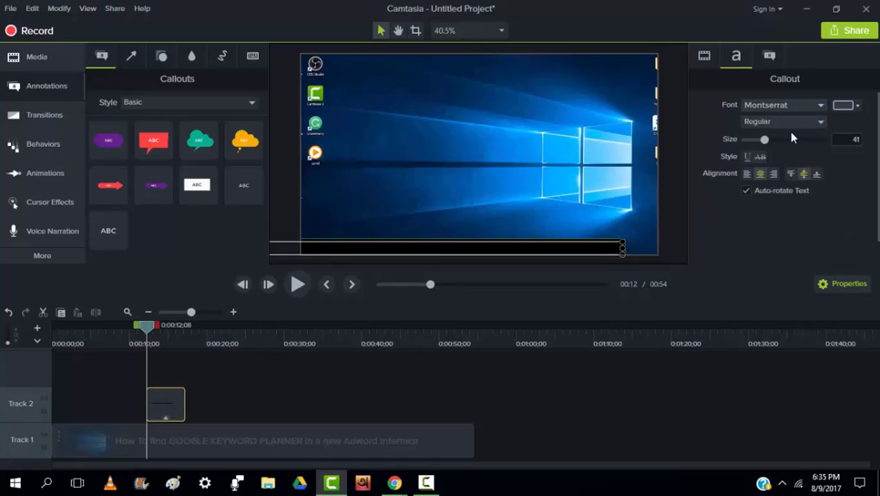
click(854, 110)
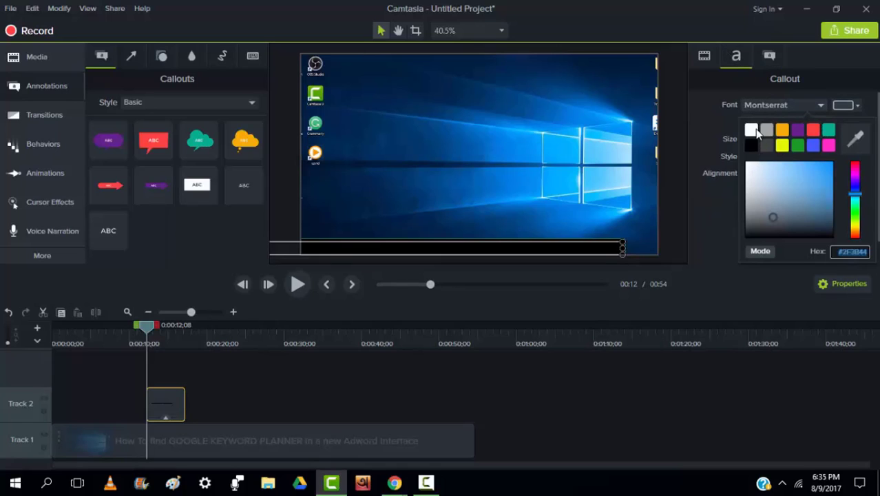
click(755, 131)
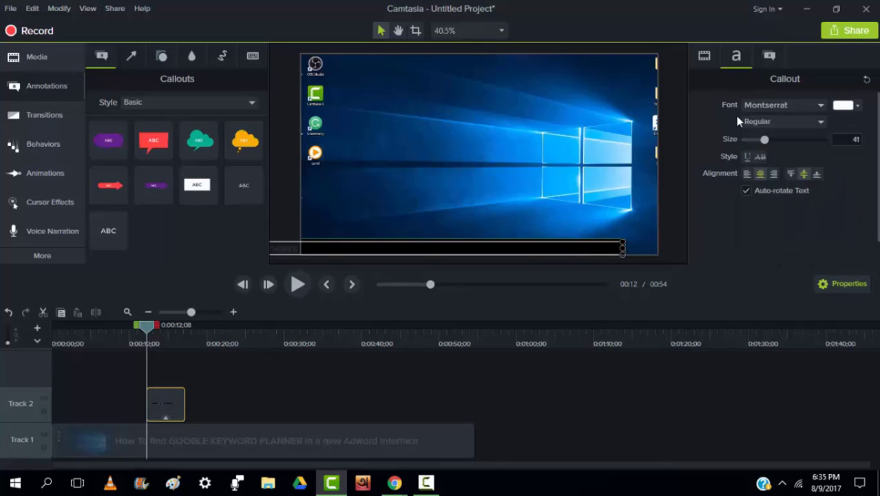
Set the callout's outline to black with thickness 0 and lower its fill opacity to 59%
click(769, 56)
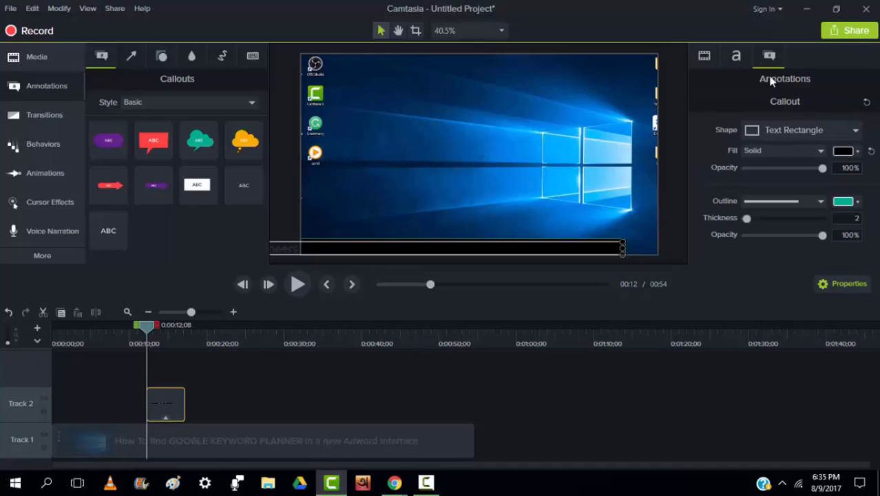
click(855, 201)
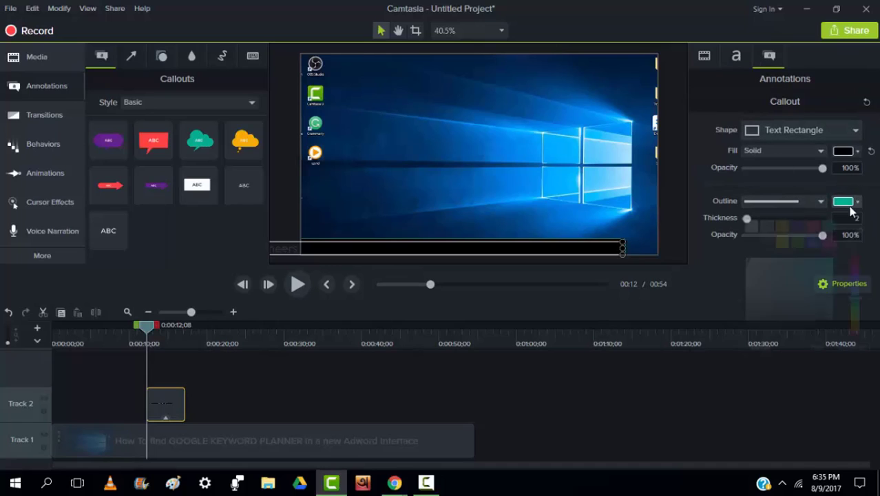
click(755, 240)
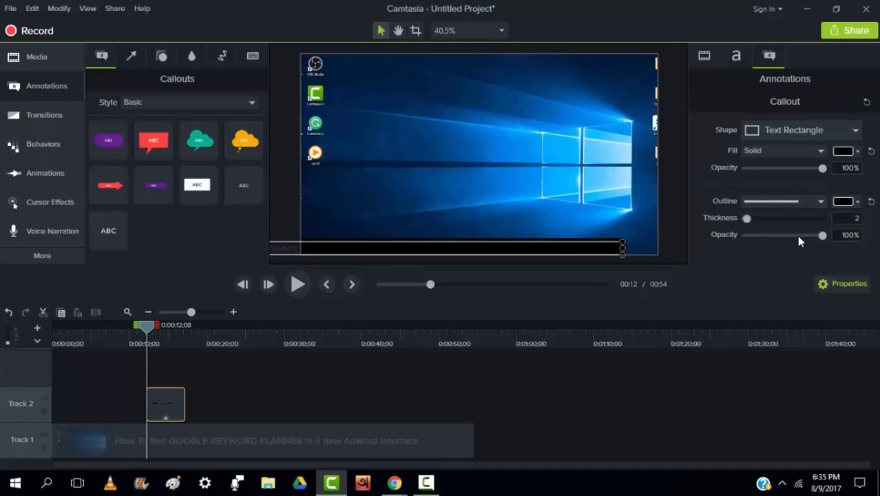
drag(747, 219, 712, 227)
drag(822, 236, 820, 236)
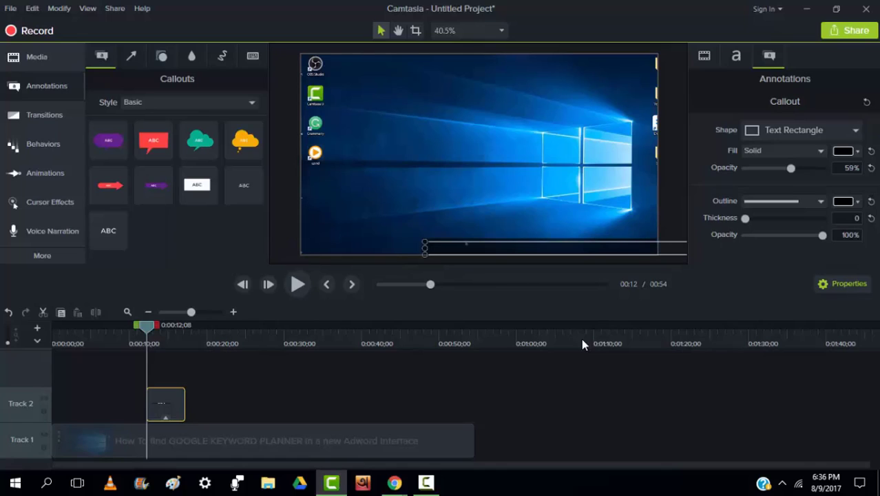
Apply a Custom animation to the callout that slides the banner from right to left along the canvas's lower edge
click(42, 180)
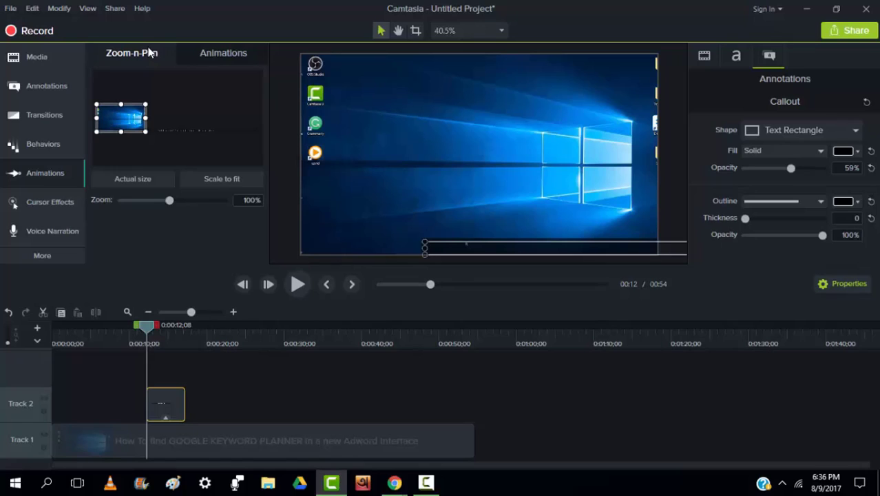
click(232, 51)
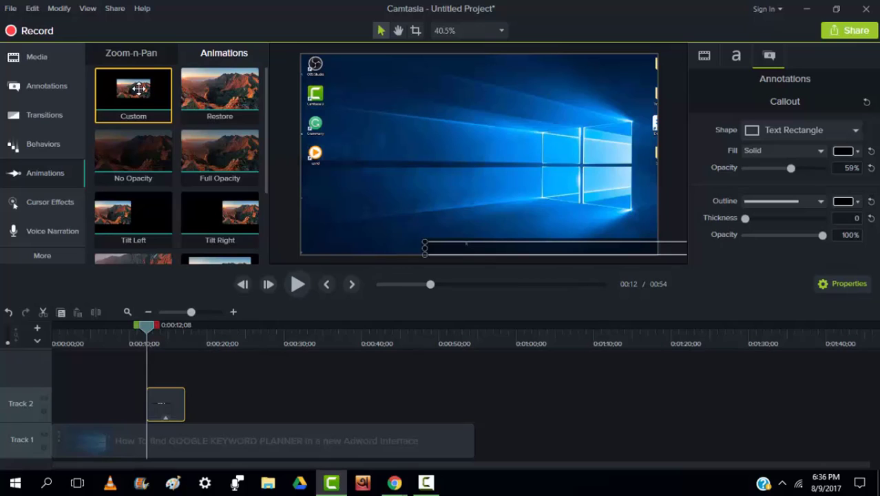
mouse_move(139, 88)
mouse_down()
mouse_move(102, 188)
mouse_move(159, 407)
mouse_up()
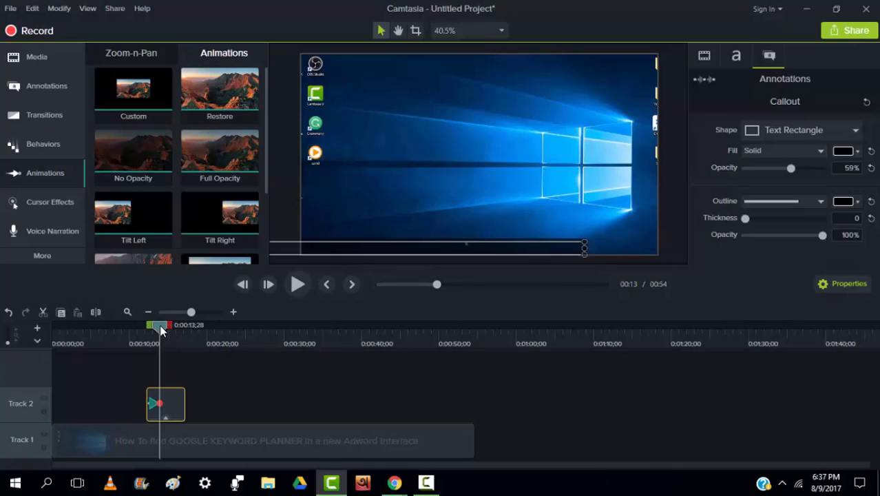
Preview the banner's sliding animation from the callout's start at about 12 seconds
drag(160, 331, 146, 336)
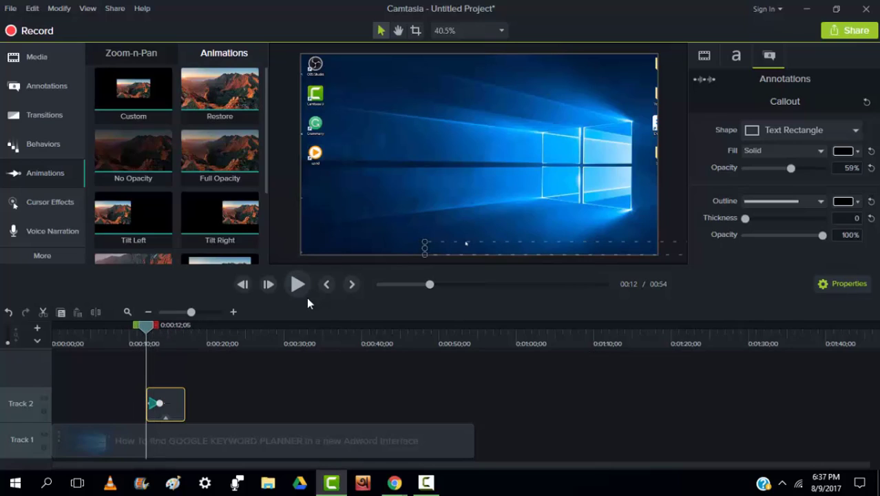
click(296, 285)
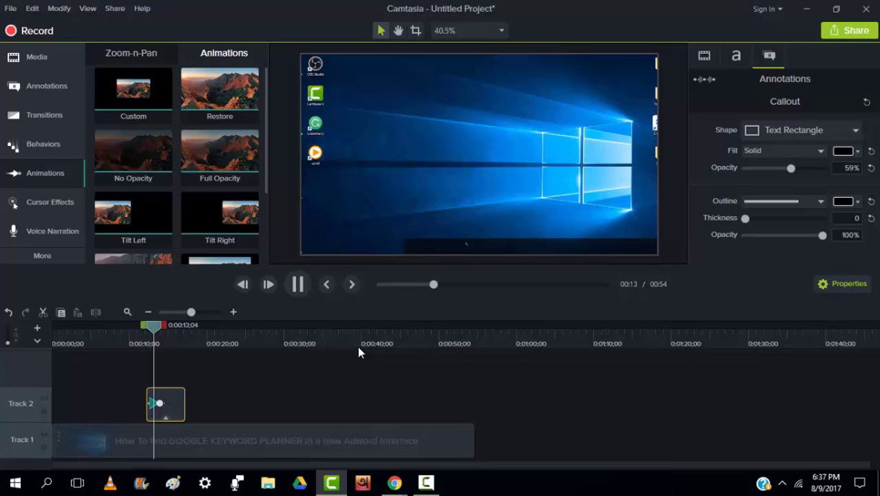
click(298, 285)
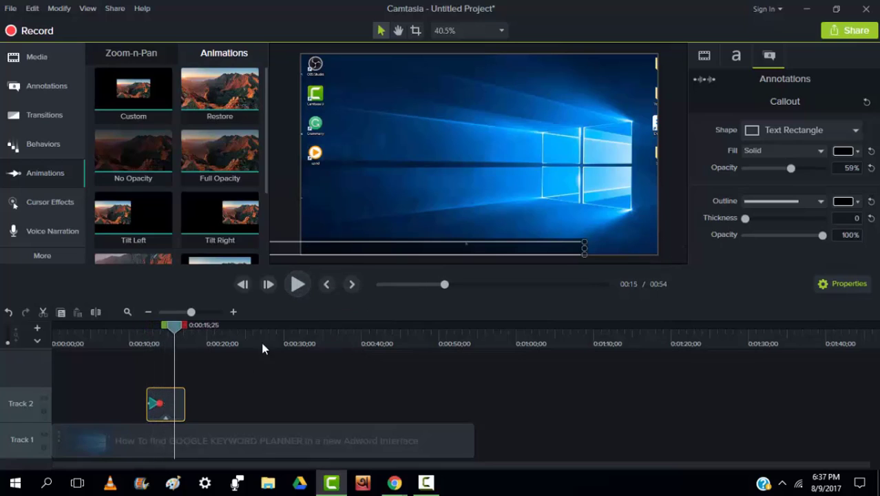
Extend the callout to about 42 seconds on the timeline, stretch its animation to 29 seconds, and preview the slower scroll
drag(184, 401, 376, 415)
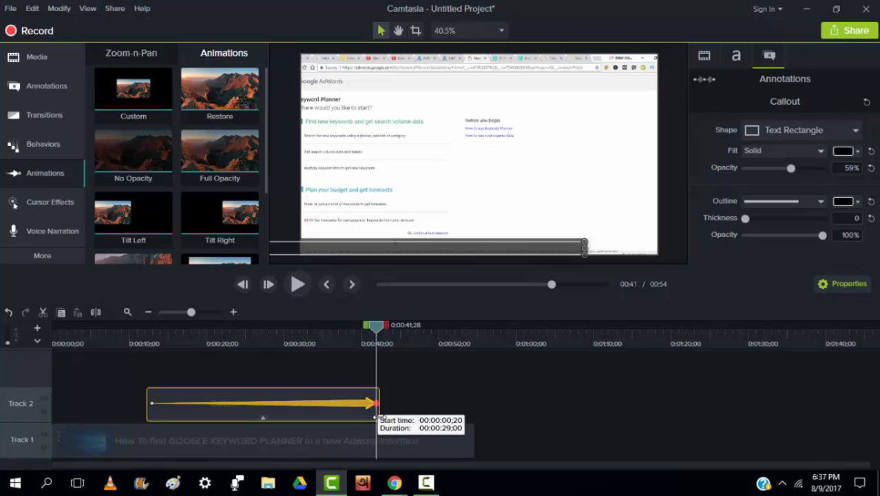
click(153, 396)
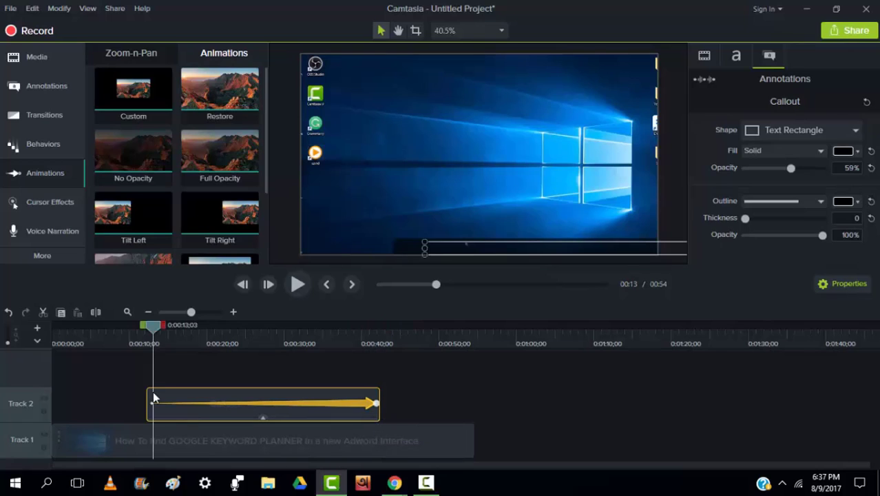
click(296, 284)
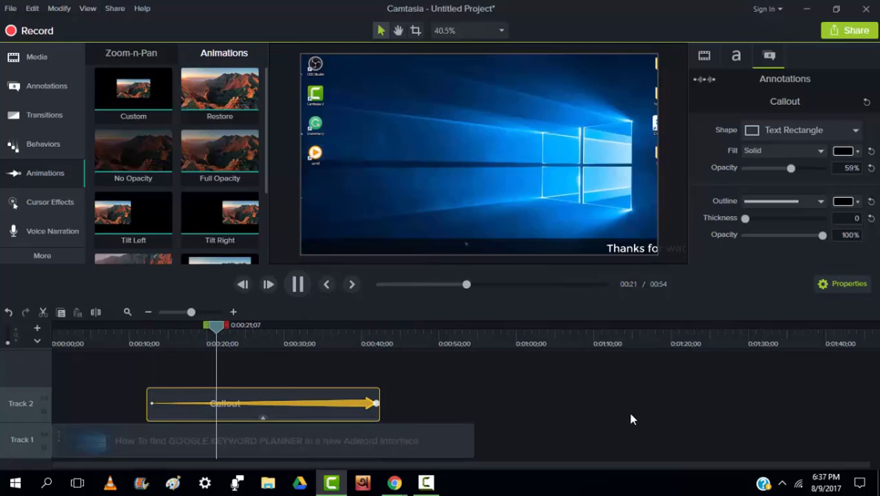